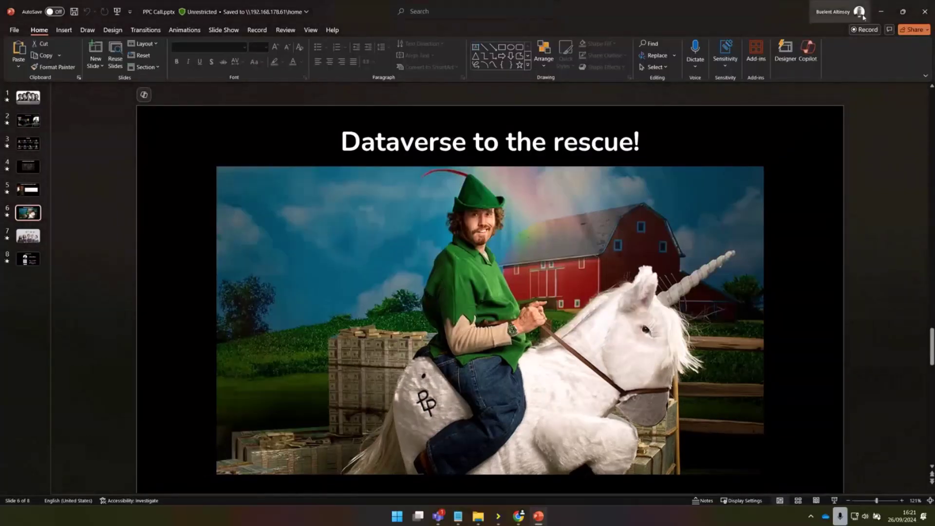
# Minimize the presentation and scroll the ECB page to its 25 September 2024 euro reference rates table
pyautogui.click(887, 18)
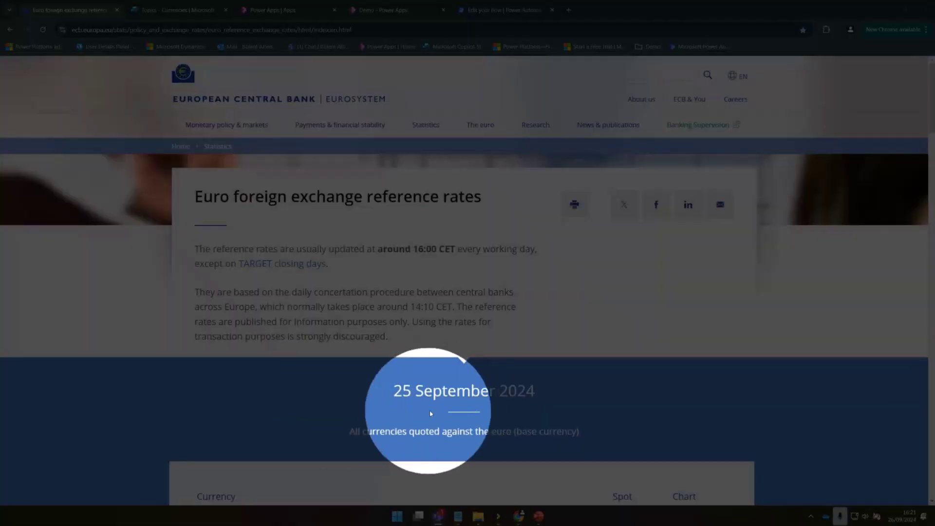
pyautogui.scroll(-5, 437, 380)
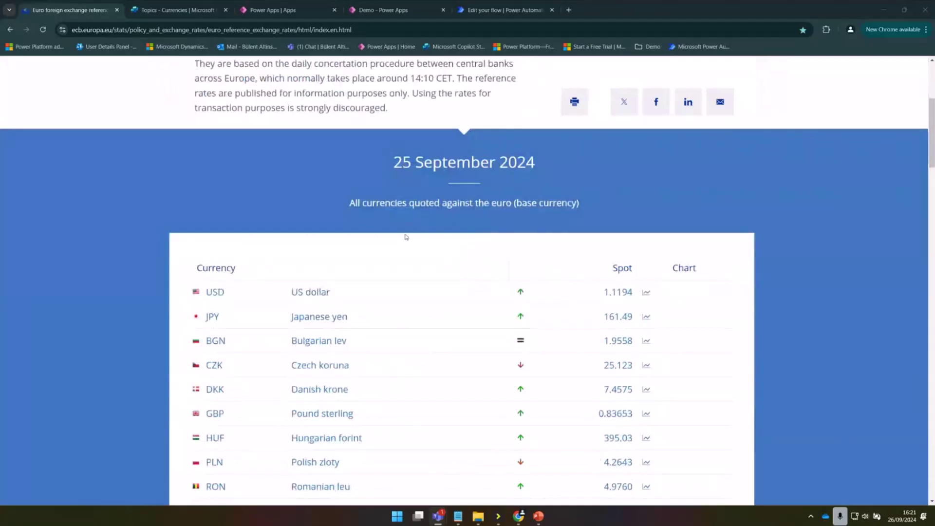
pyautogui.scroll(-1, 411, 324)
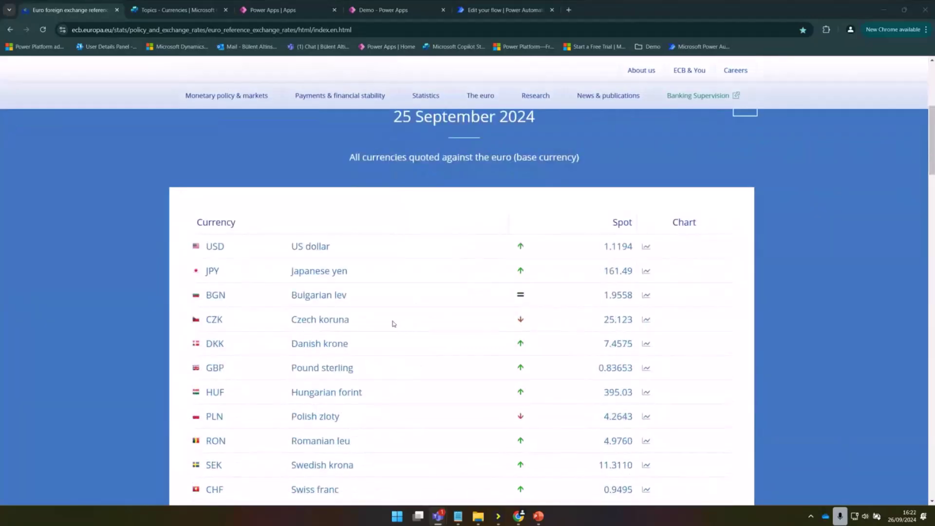
pyautogui.scroll(-2, 383, 327)
pyautogui.scroll(-1, 381, 331)
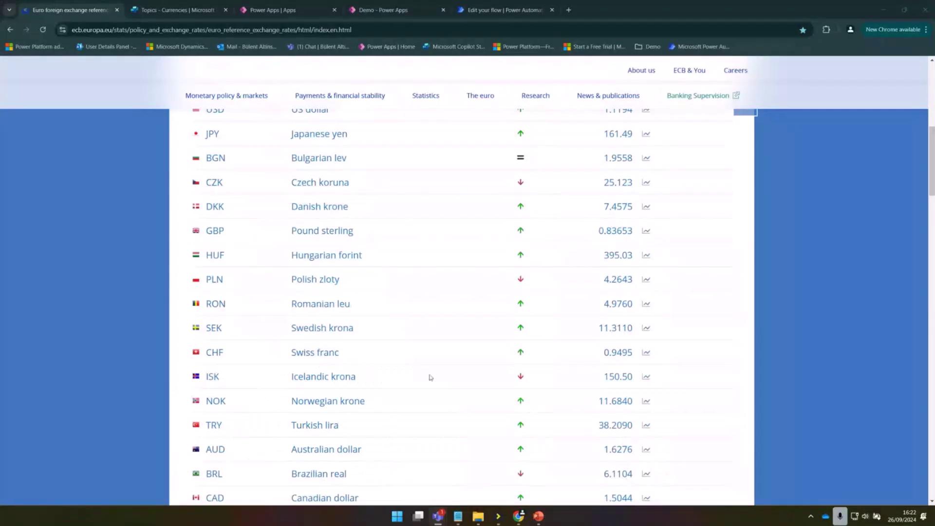
pyautogui.scroll(3, 430, 377)
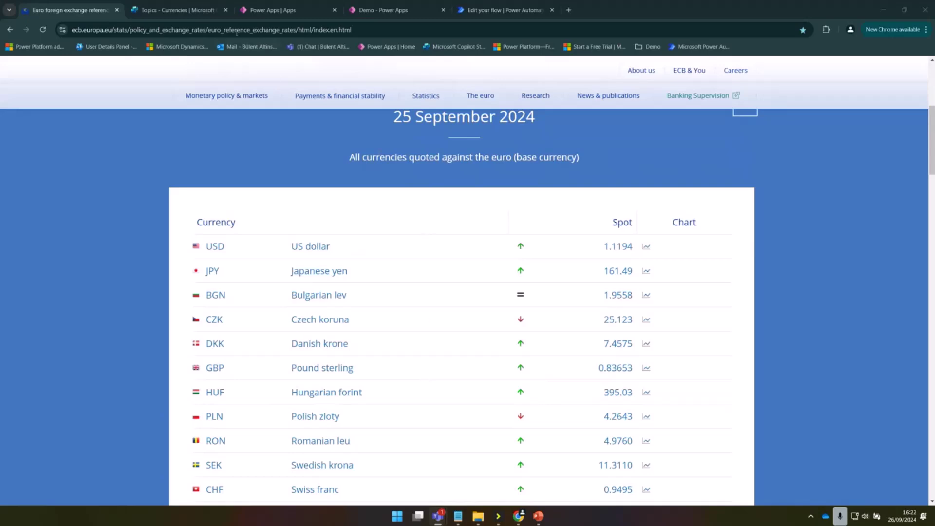
# Return to the Currencies copilot, bring up a blank Notepad, and answer Yes to the Ready question
pyautogui.click(202, 12)
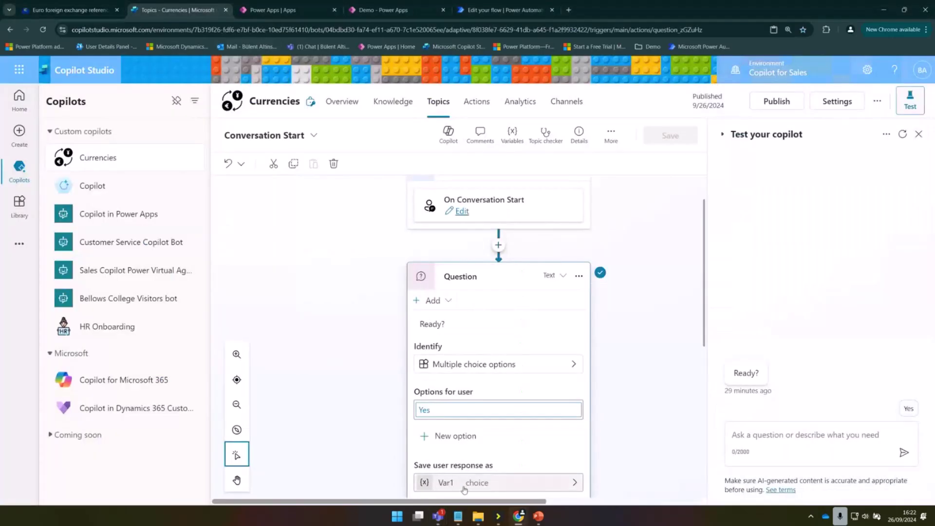
pyautogui.moveTo(458, 515)
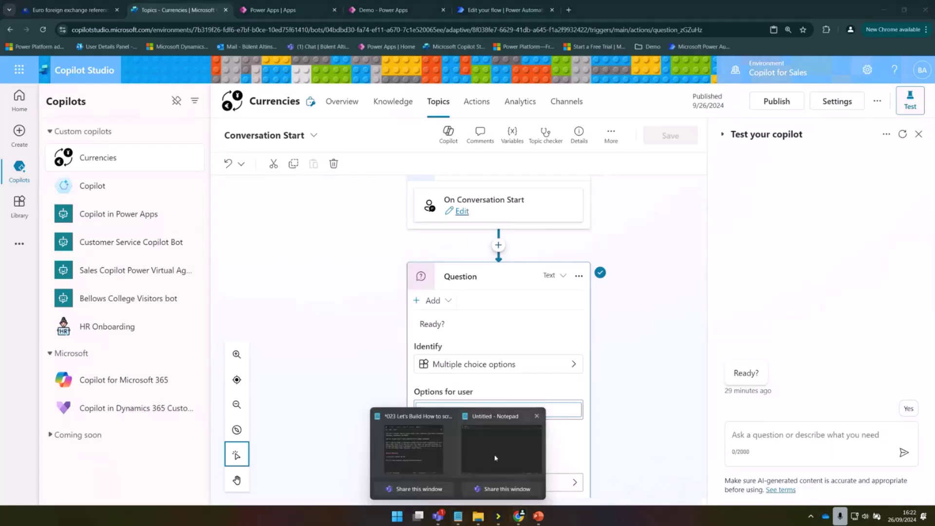
pyautogui.click(481, 432)
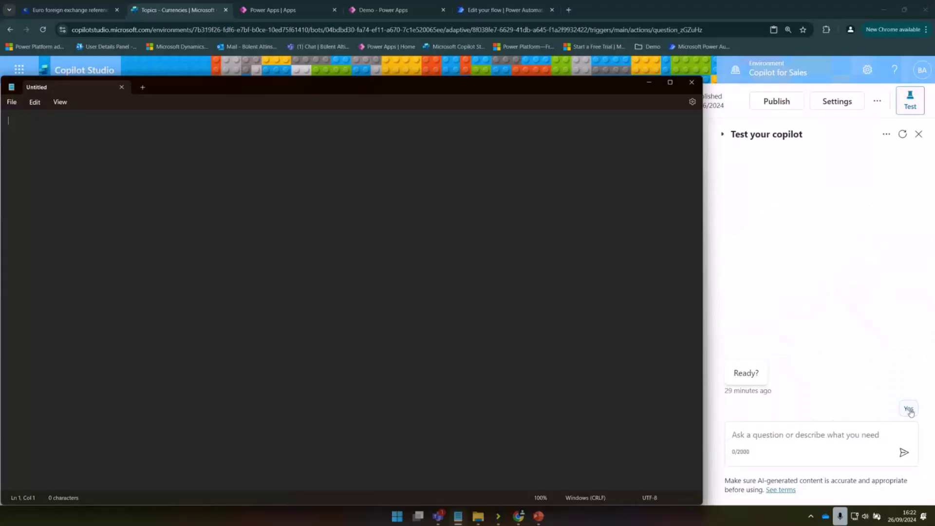
pyautogui.click(909, 410)
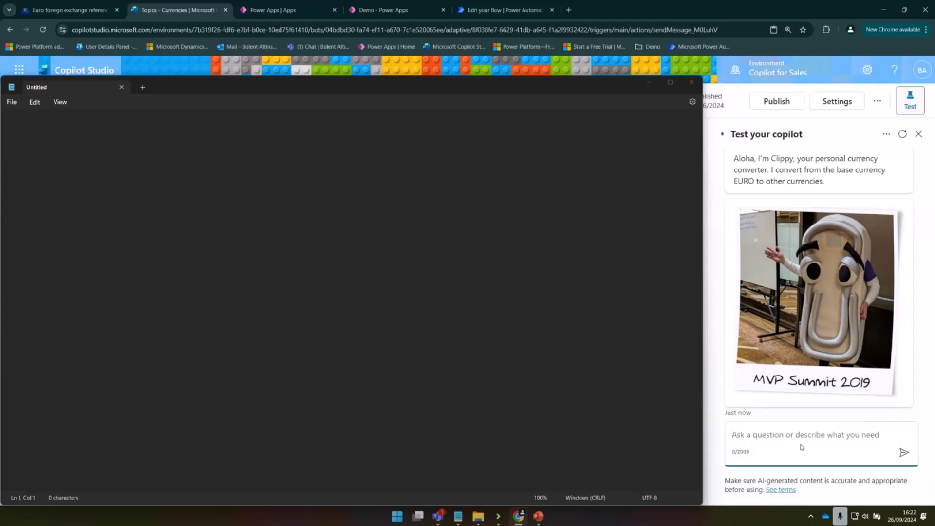
# Ask 'Clippy can you give me the exchange rate for US dollar' in the test chat, correcting 'dor'
pyautogui.write('Clippy can ')
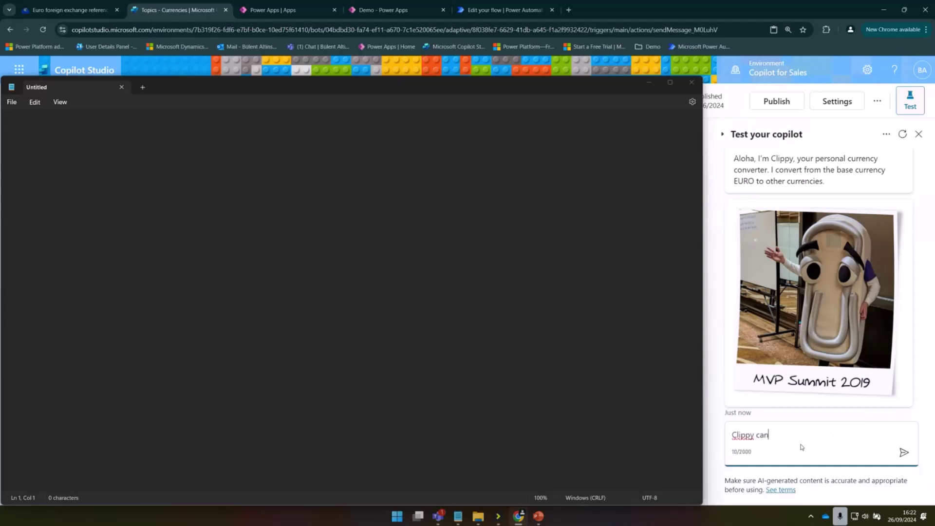
pyautogui.write('you give me the exchang')
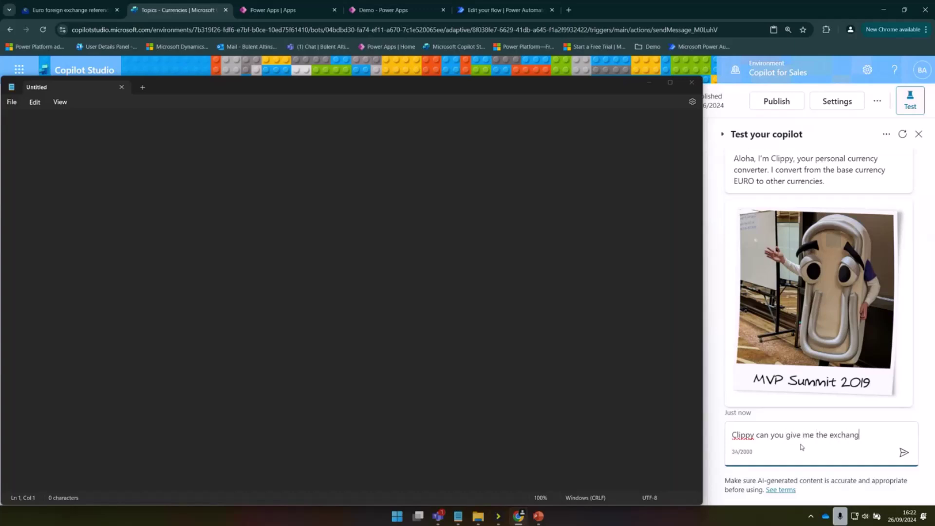
pyautogui.write('e rate dor US dollar')
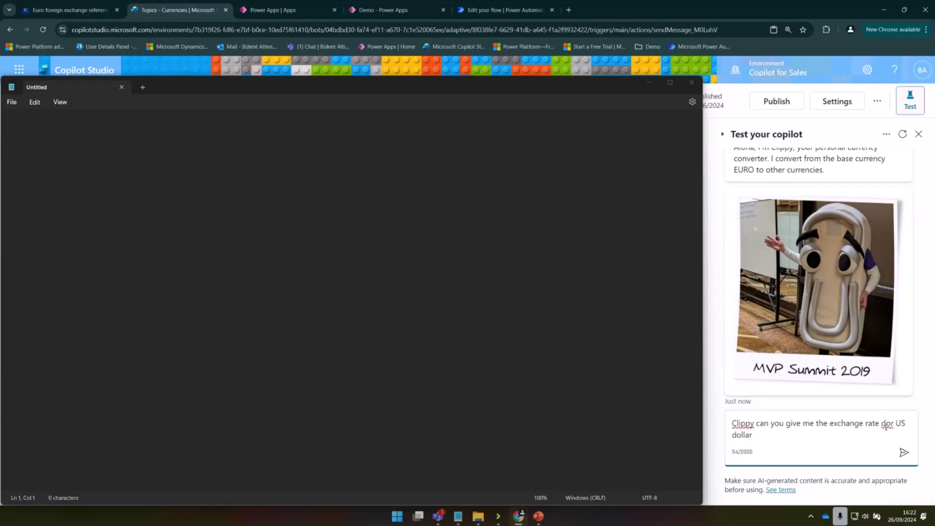
pyautogui.doubleClick(887, 423)
pyautogui.write('for')
pyautogui.press('Return')
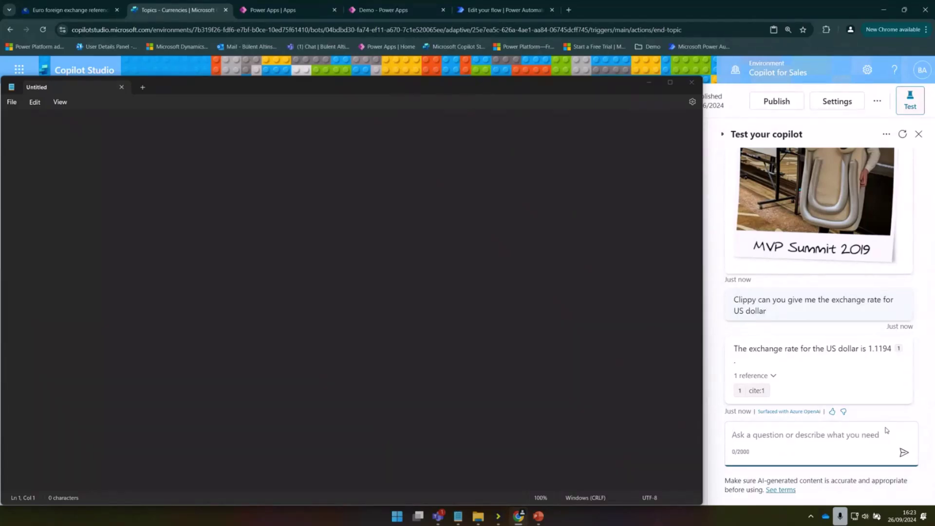
# Hide Notepad and preview the Currency-Demo table behind the Currency knowledge source
pyautogui.click(658, 85)
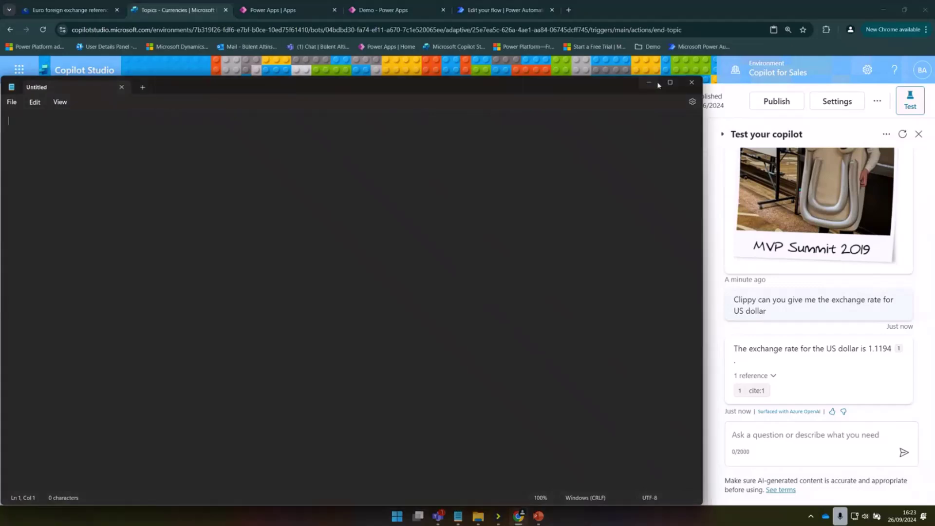
pyautogui.click(650, 83)
pyautogui.click(393, 102)
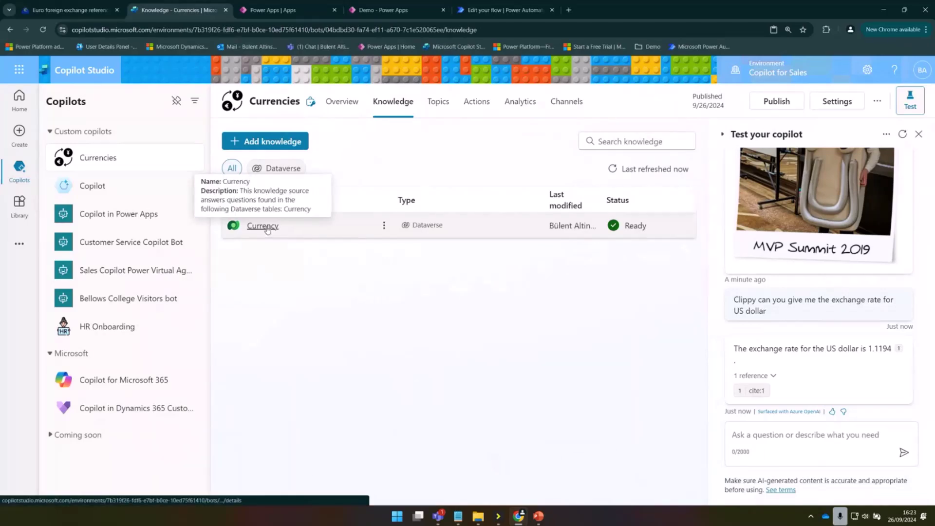
pyautogui.click(266, 226)
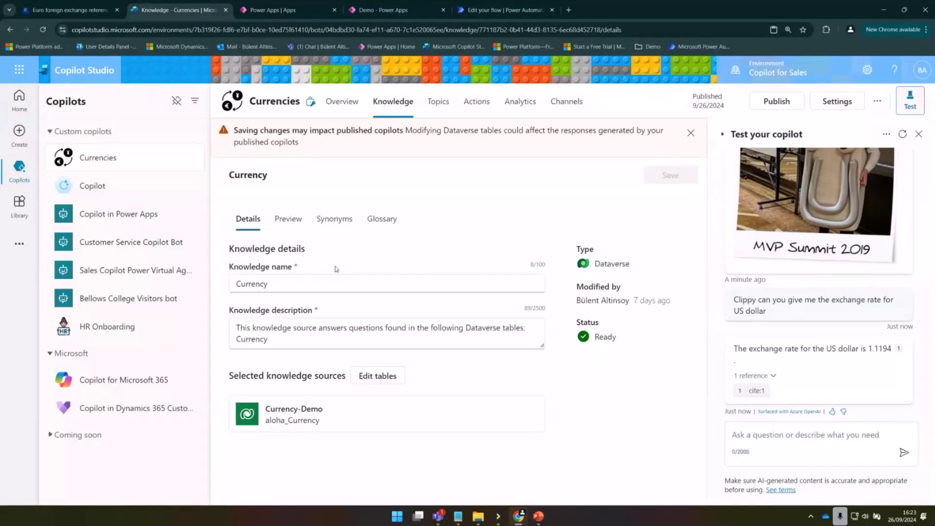
pyautogui.click(288, 218)
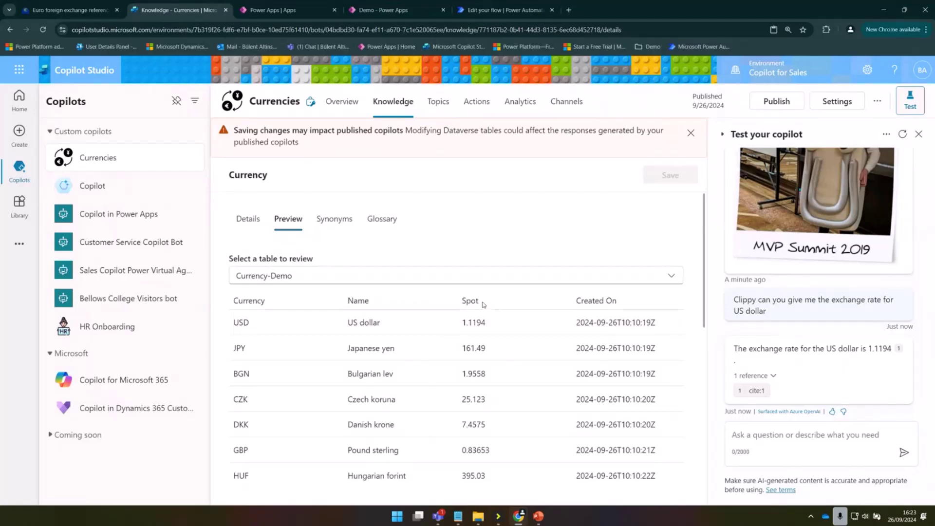
# Scroll through the Currency-Demo rows, then go back to the copilot's Topics list
pyautogui.scroll(-2, 397, 347)
pyautogui.scroll(-5, 397, 347)
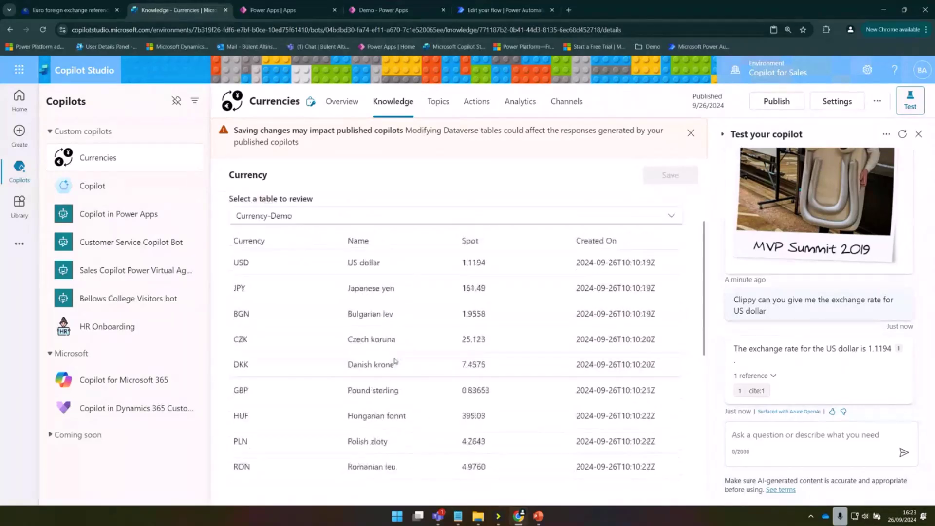
pyautogui.scroll(7, 398, 341)
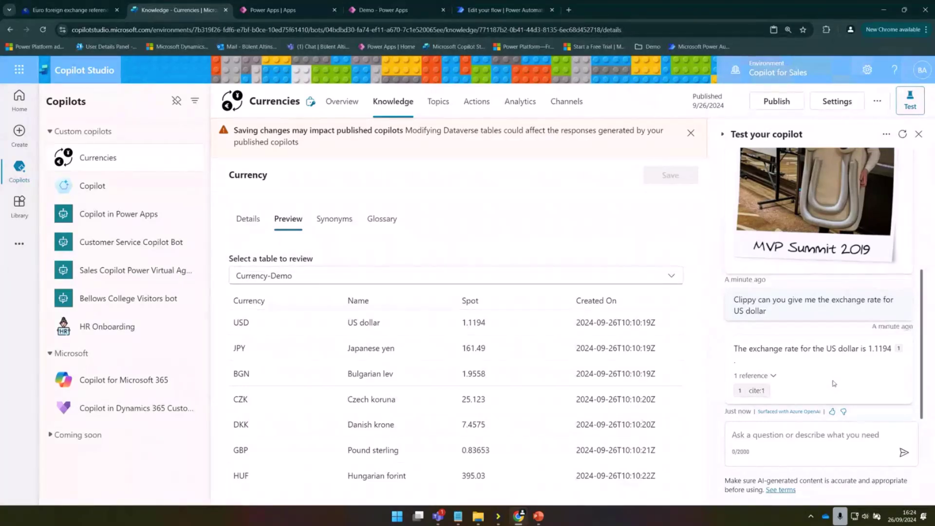
pyautogui.click(792, 434)
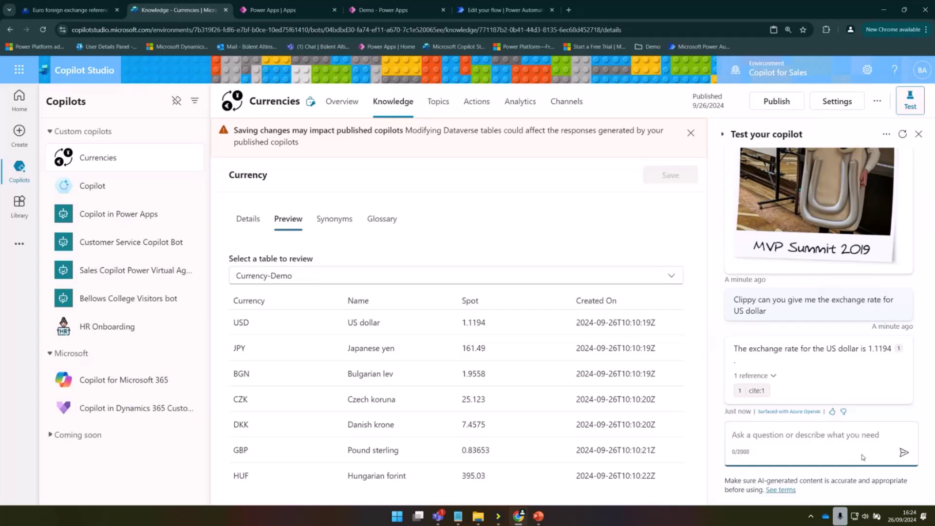
pyautogui.click(452, 102)
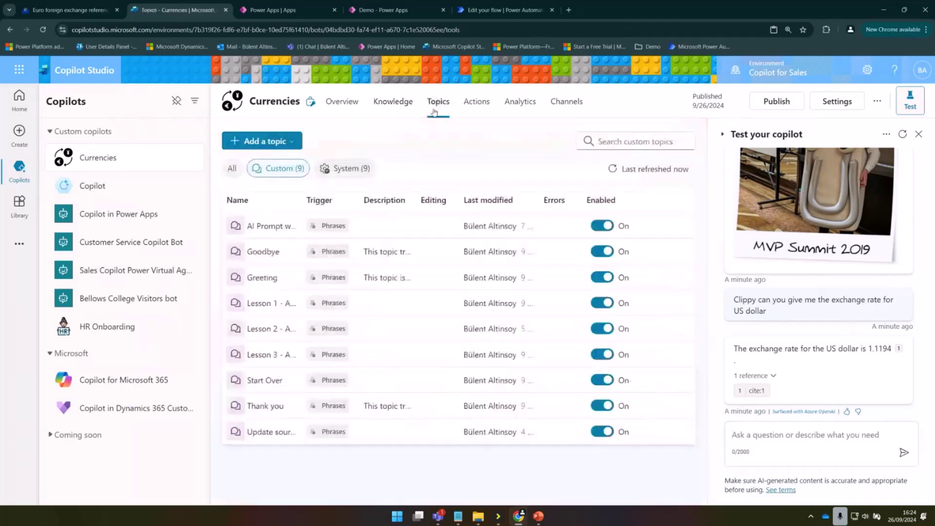
# Show the properties of Create generative answers in the Conversational boosting system topic
pyautogui.click(340, 169)
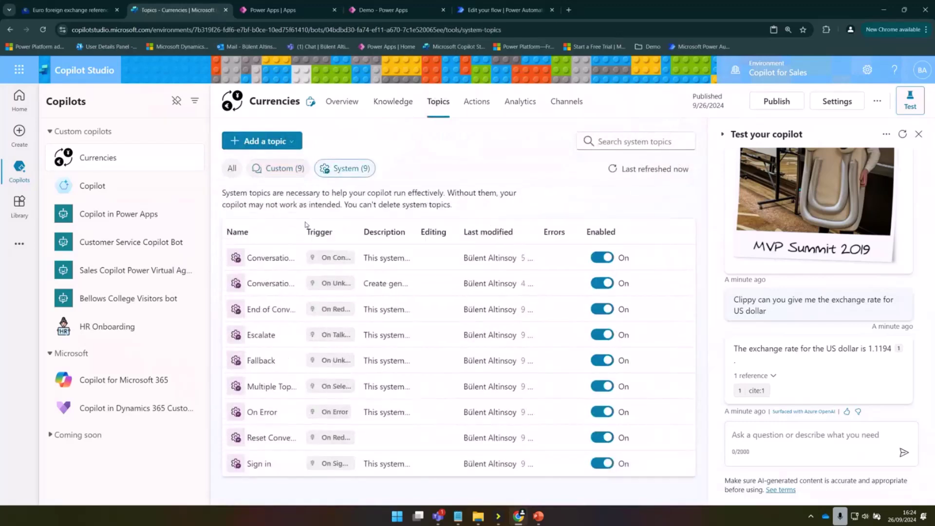
pyautogui.click(373, 287)
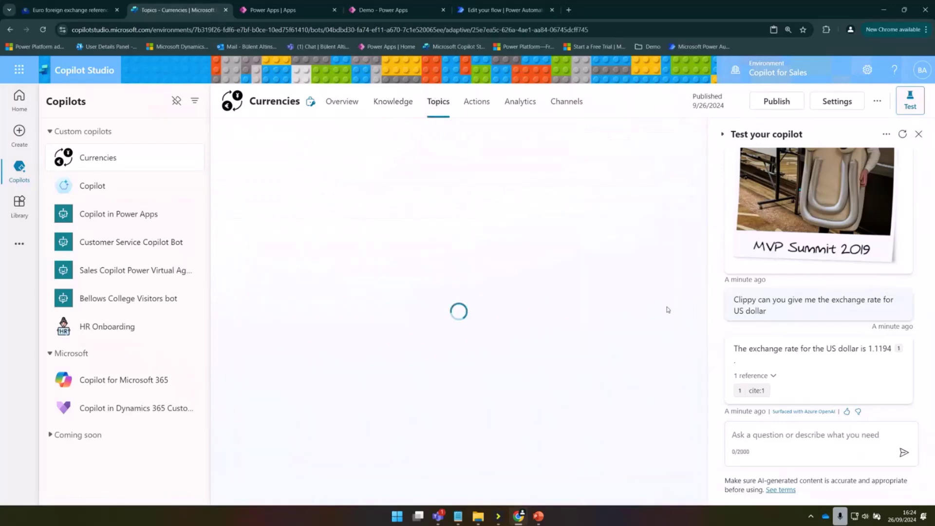
pyautogui.scroll(-2, 633, 302)
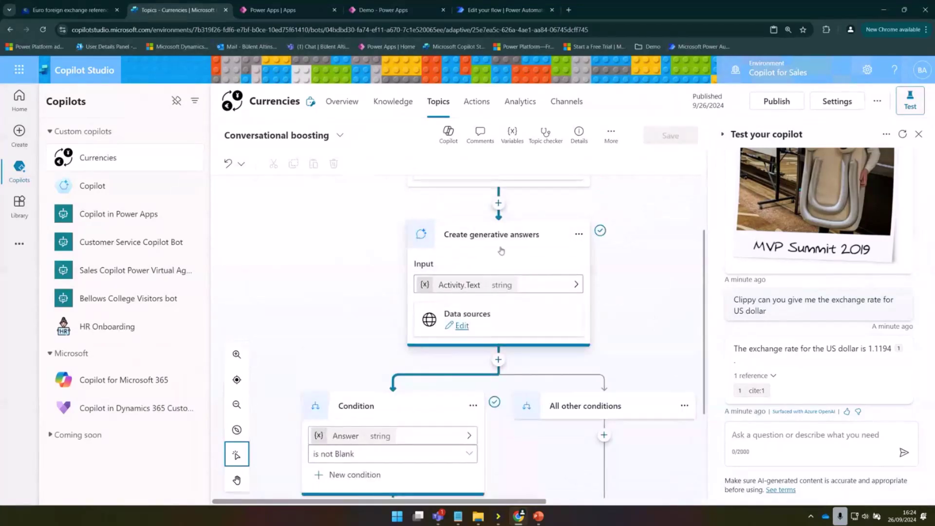
pyautogui.click(579, 237)
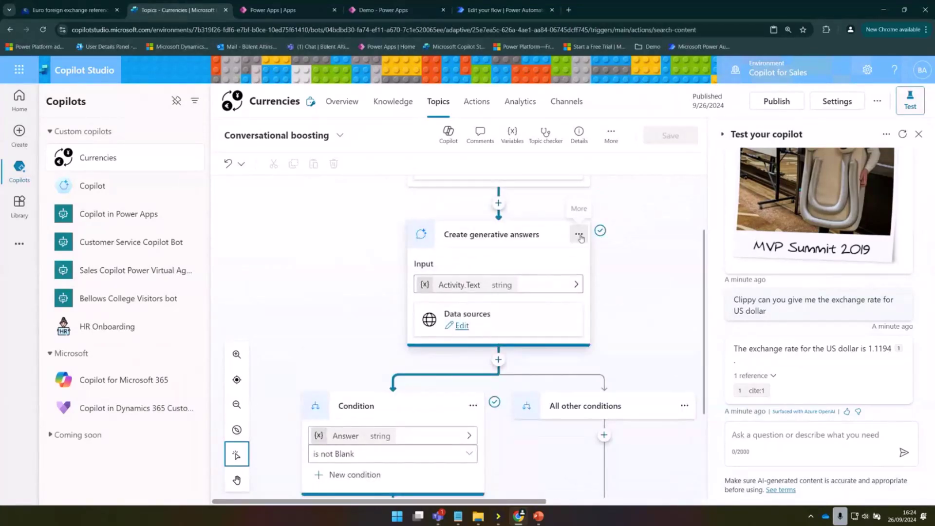
pyautogui.click(579, 235)
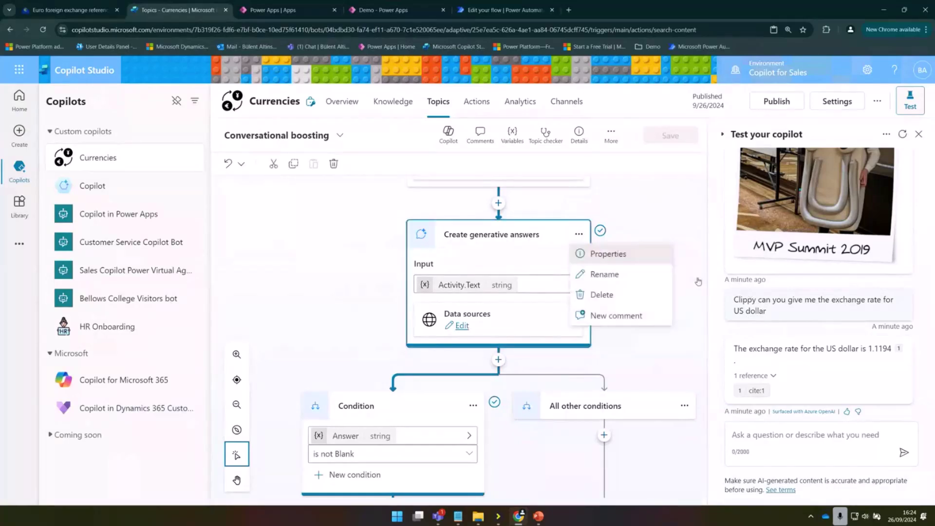
pyautogui.click(599, 253)
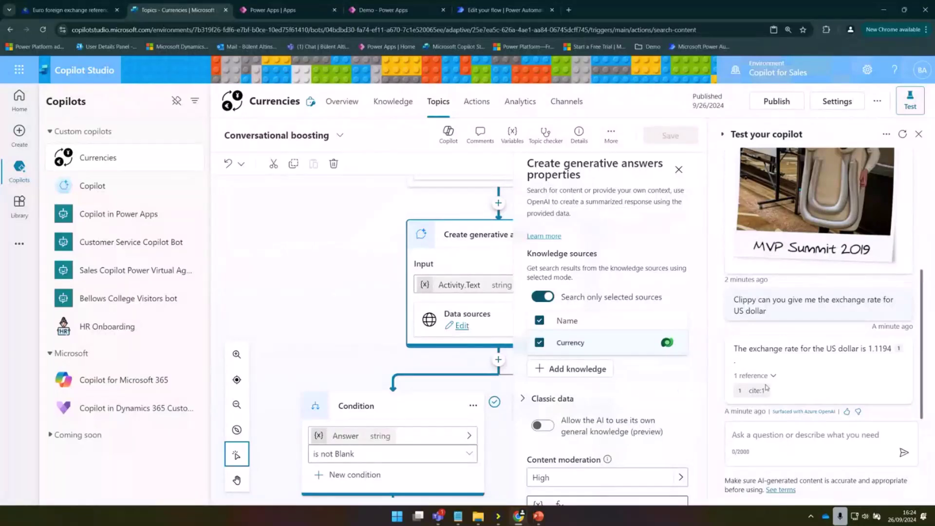
# Send 'Prompt' in the test chat to start the AI Prompt with Dataverse topic
pyautogui.click(778, 438)
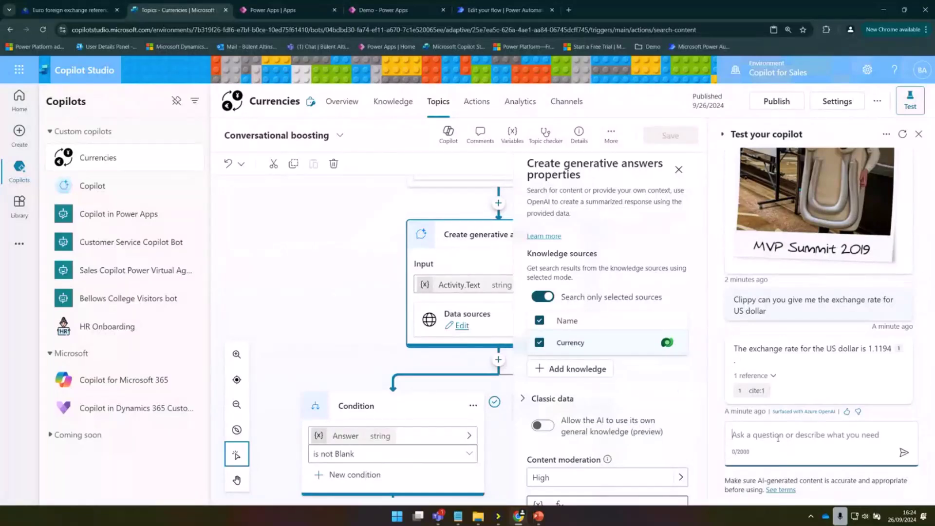
pyautogui.write('P')
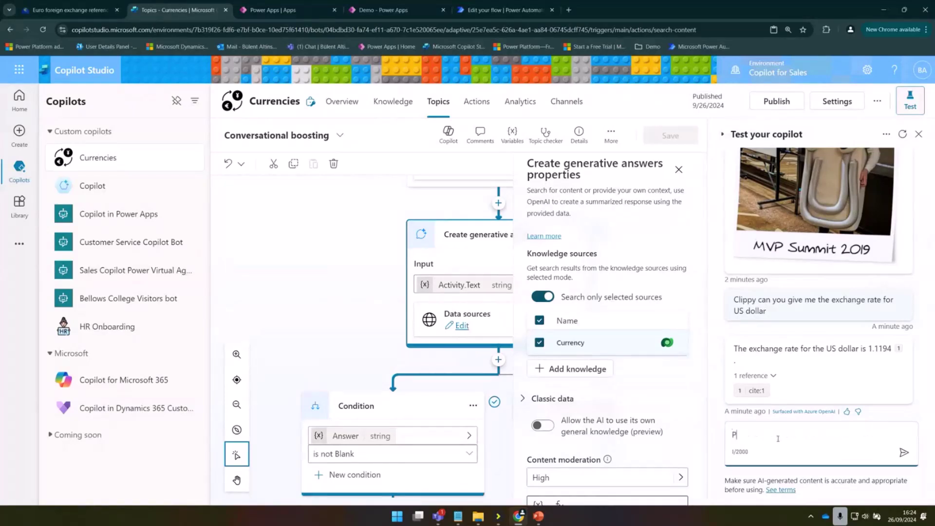
pyautogui.write('rompt')
pyautogui.press('Return')
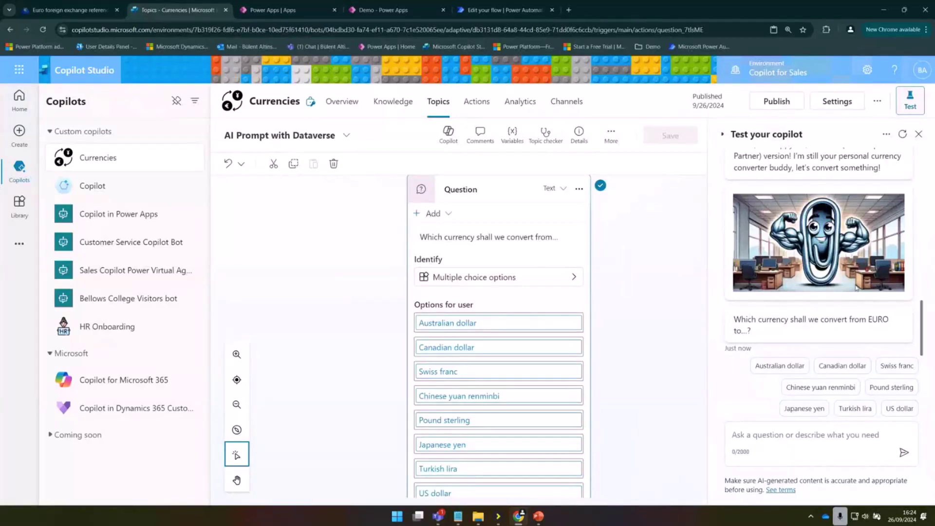
pyautogui.scroll(1, 885, 360)
# Convert euro to US dollar, then request another conversion to Turkish lira (38.2090)
pyautogui.click(899, 409)
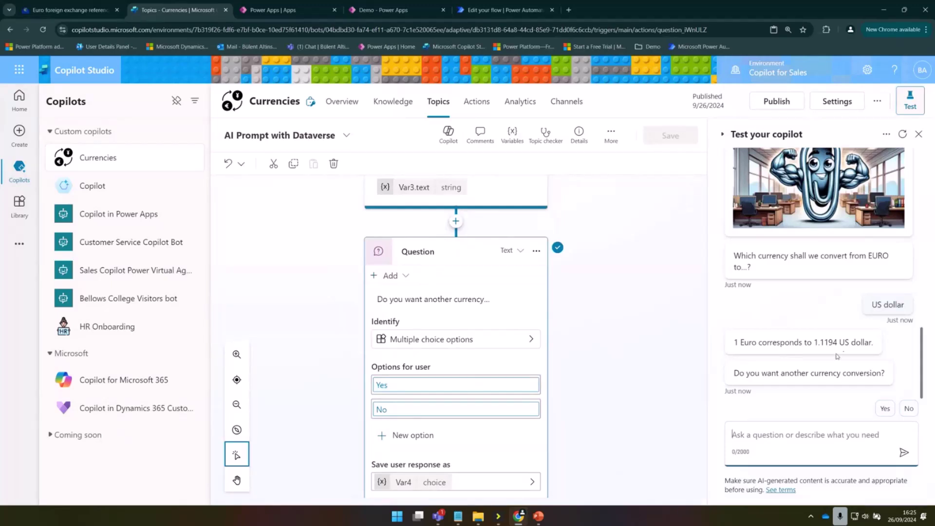
pyautogui.click(885, 408)
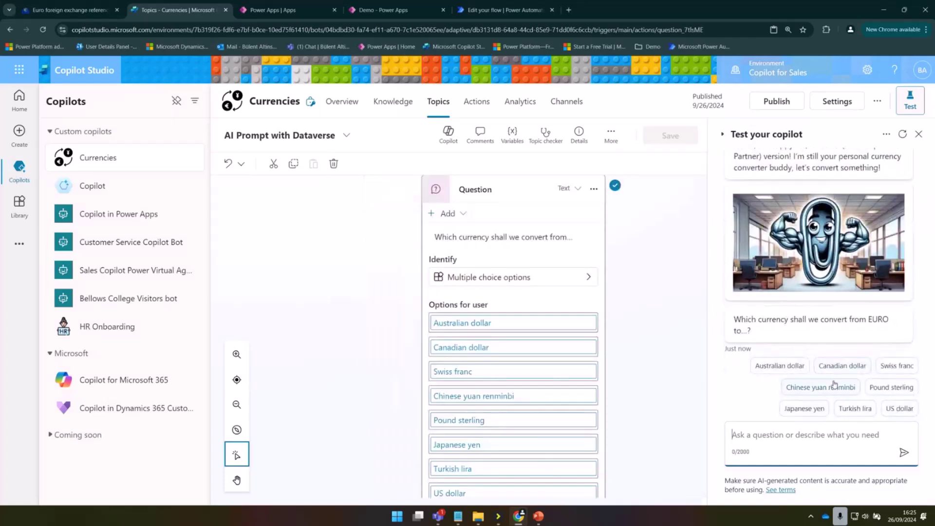
pyautogui.click(855, 408)
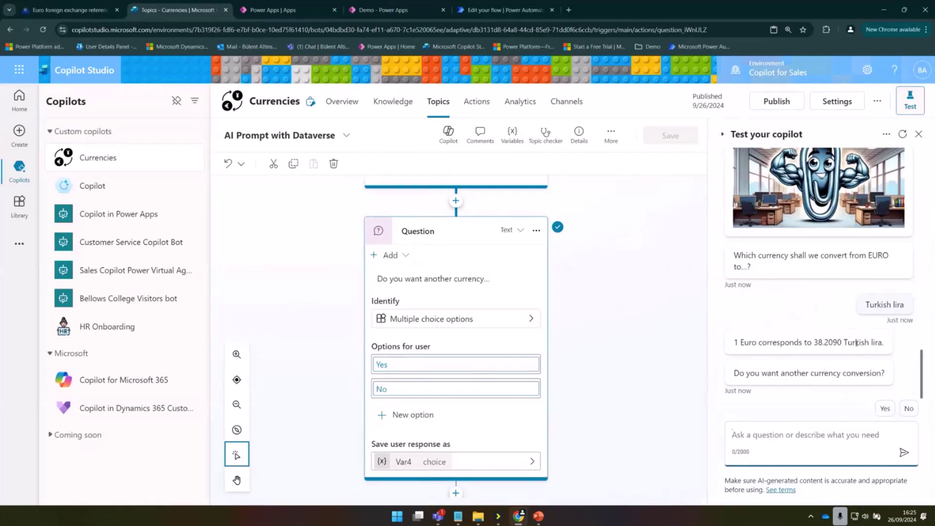
# Run another test conversion to Japanese yen (161.49), then scroll the canvas to the Prompt node
pyautogui.scroll(-3, 547, 373)
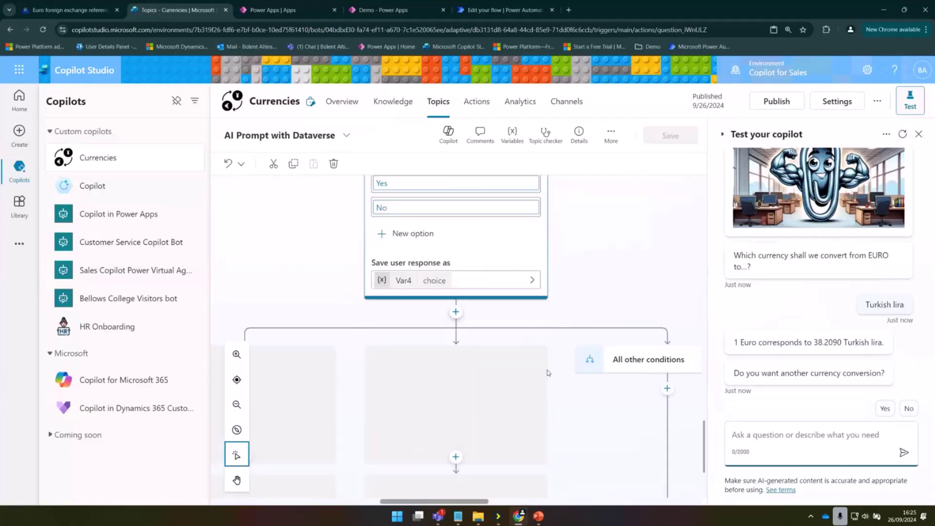
pyautogui.scroll(-3, 547, 372)
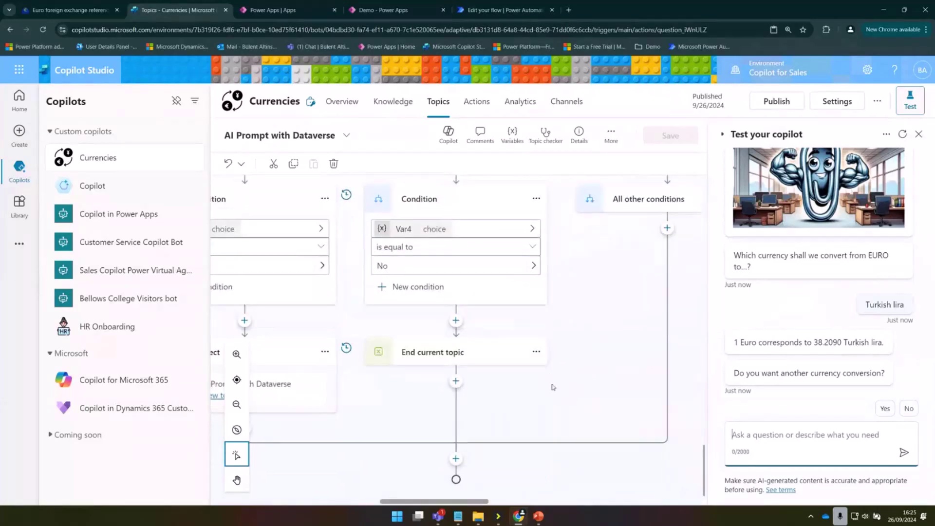
pyautogui.scroll(2, 550, 380)
pyautogui.scroll(-1, 495, 407)
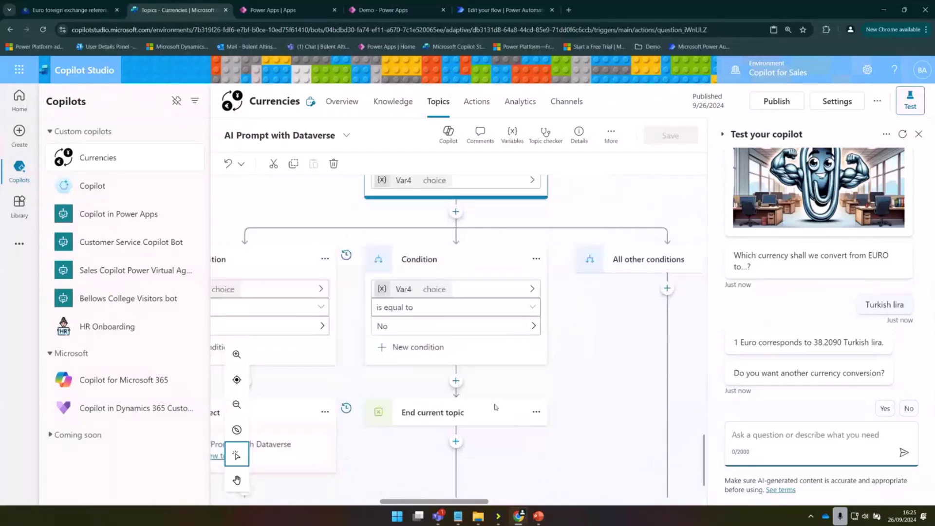
pyautogui.scroll(3, 495, 407)
pyautogui.scroll(3, 535, 402)
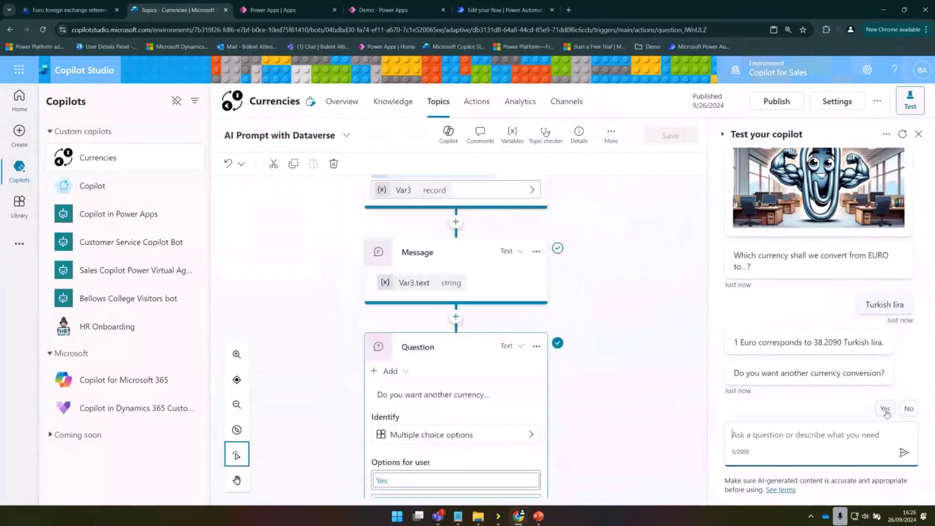
pyautogui.click(884, 410)
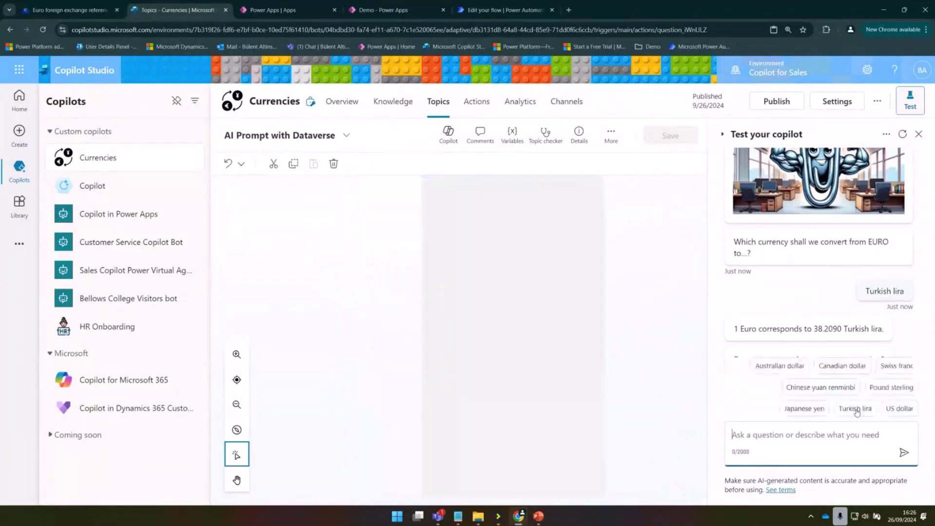
pyautogui.click(818, 409)
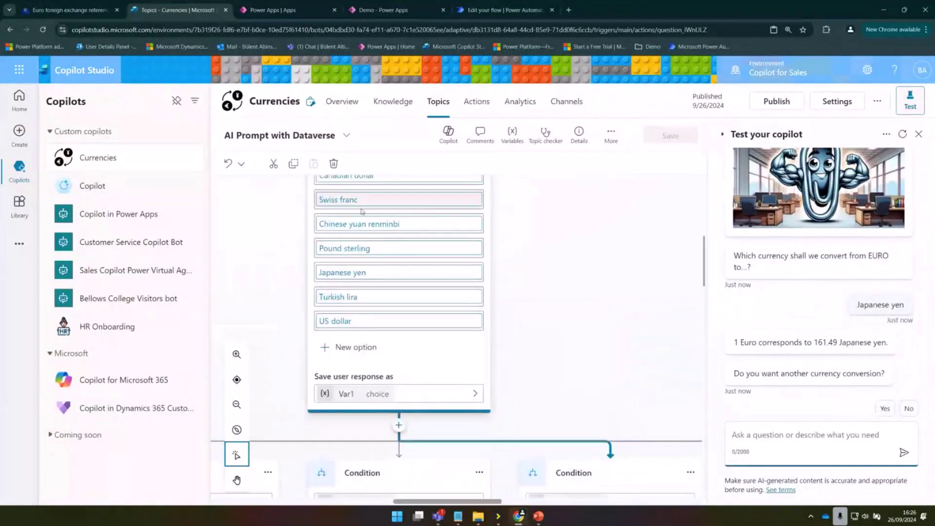
pyautogui.scroll(-10, 390, 331)
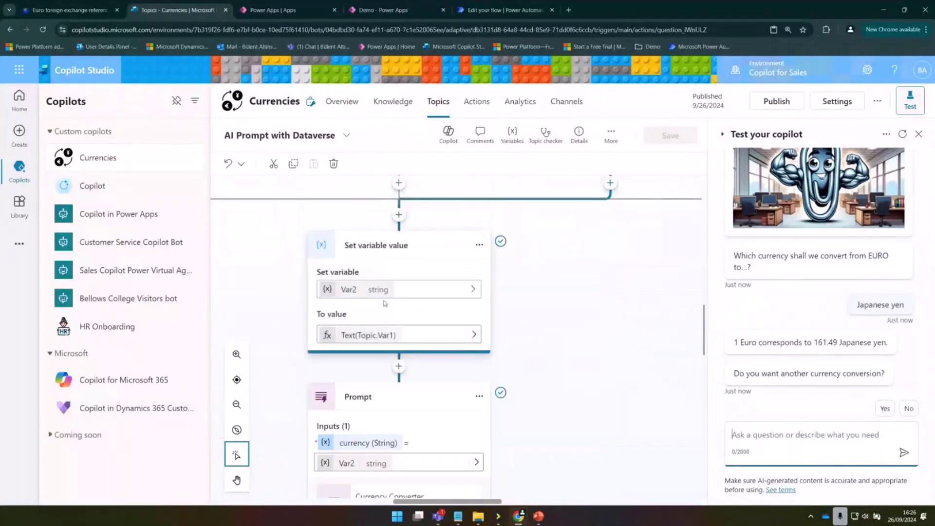
pyautogui.scroll(-2, 385, 331)
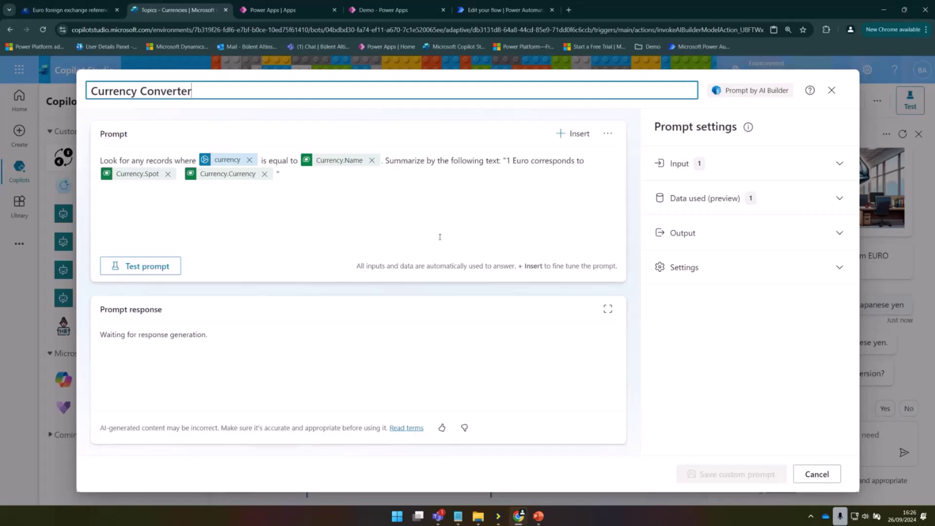
# Expand and collapse the Currency Converter prompt's currency input, then close the prompt
pyautogui.click(658, 165)
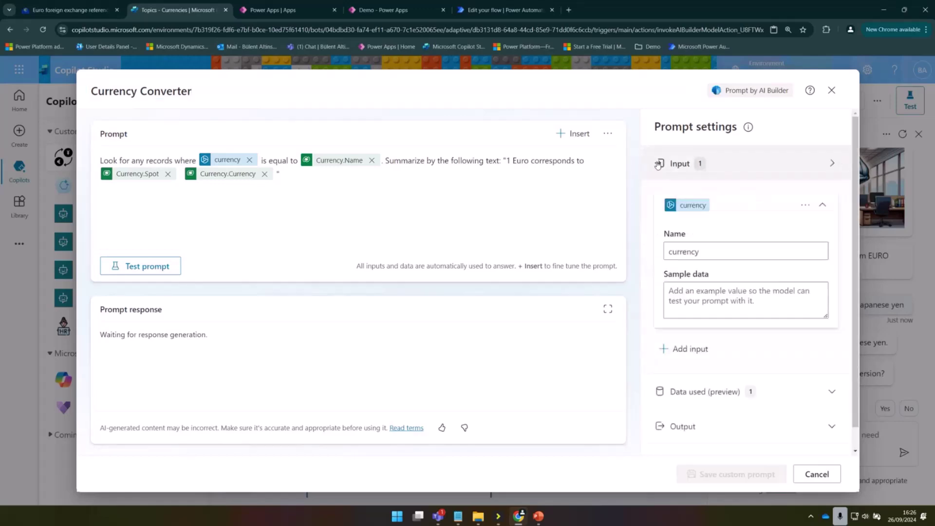
pyautogui.click(660, 164)
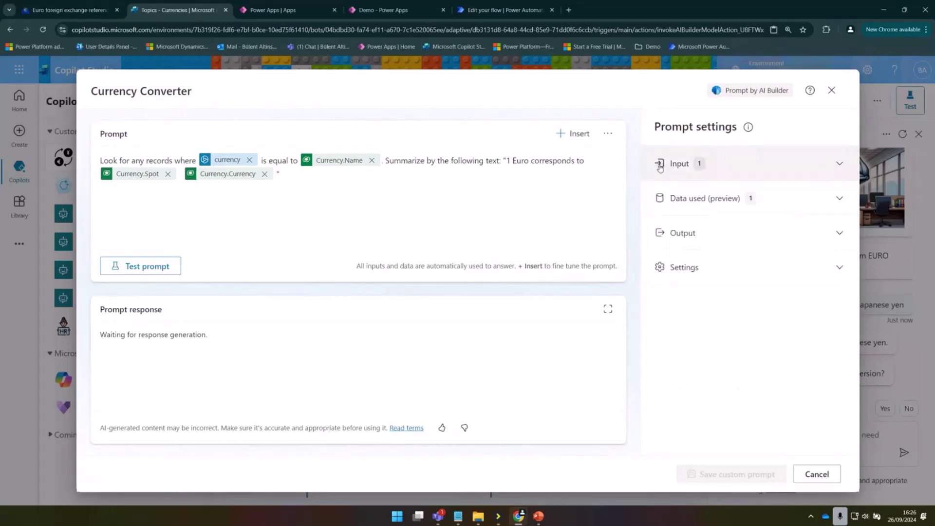
pyautogui.click(831, 90)
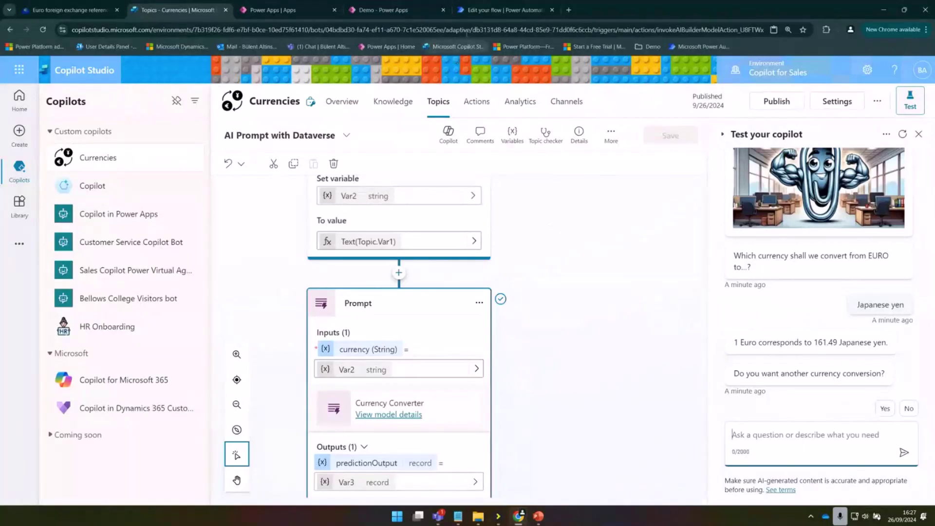
# Switch to the Power Automate tab showing the Get currencies 2 flow
pyautogui.click(504, 10)
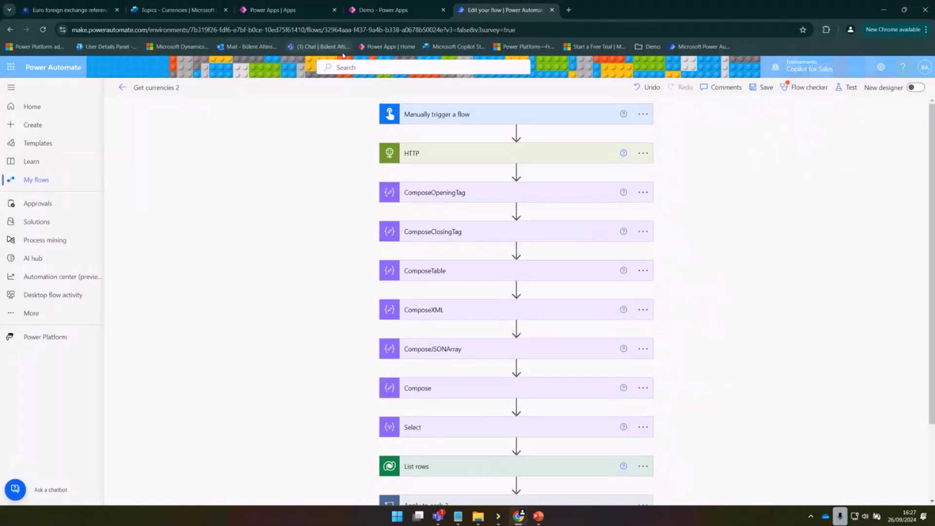
# Back on the Topics tab, highlight the 161.49 yen rate and send 'update' in the test chat
pyautogui.click(179, 11)
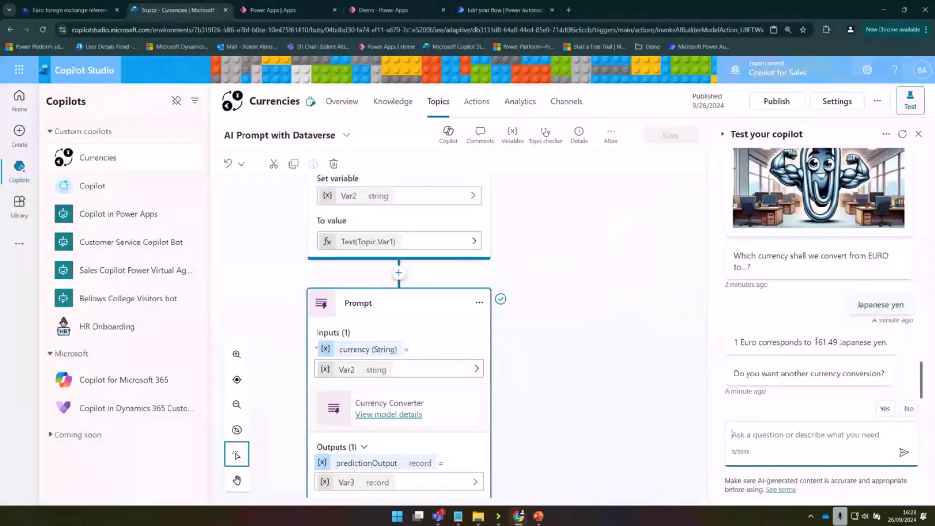
pyautogui.moveTo(814, 341); pyautogui.dragTo(845, 343)
pyautogui.click(806, 430)
pyautogui.write('update')
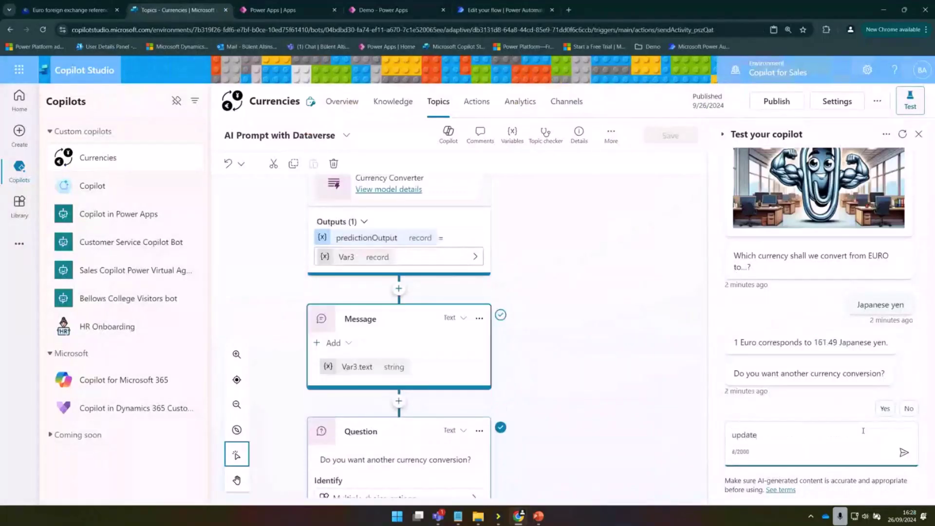
pyautogui.press('Return')
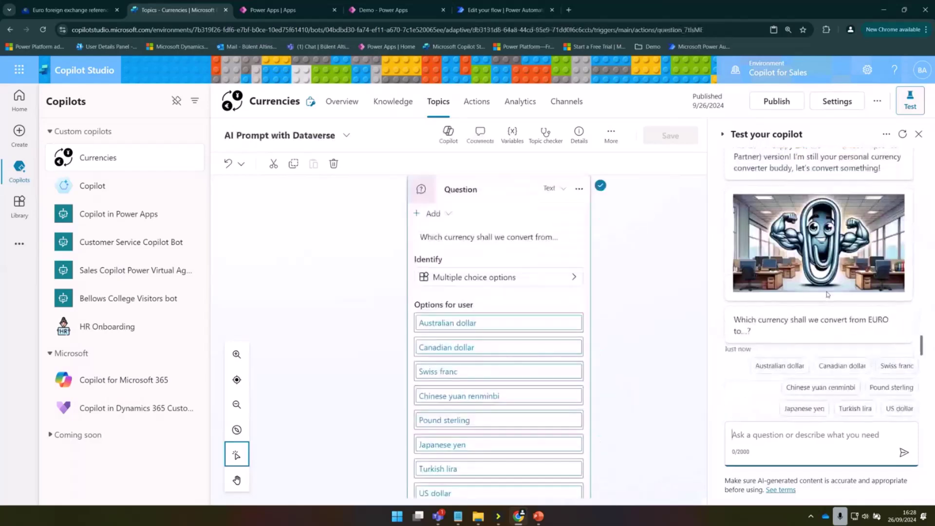
# Pick the Japanese yen quick reply to get the updated euro rate of 160.78
pyautogui.scroll(6, 826, 294)
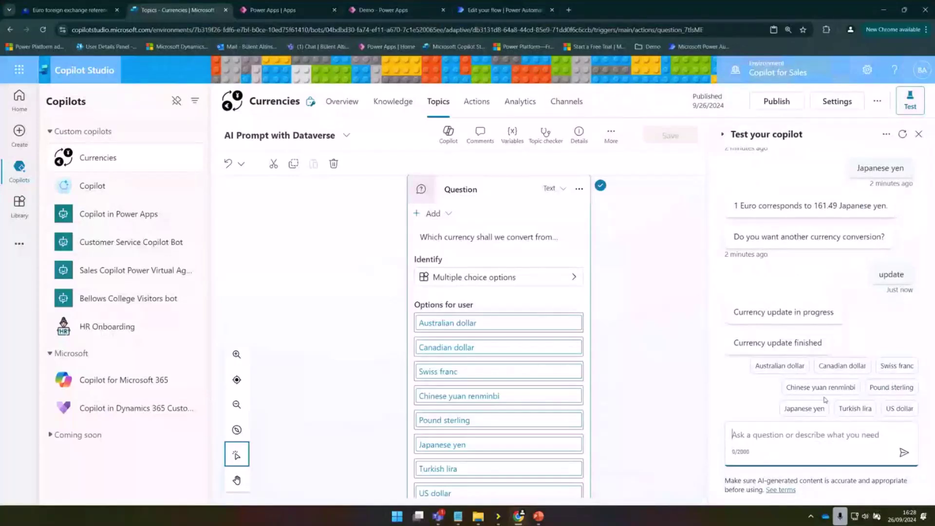
pyautogui.click(808, 405)
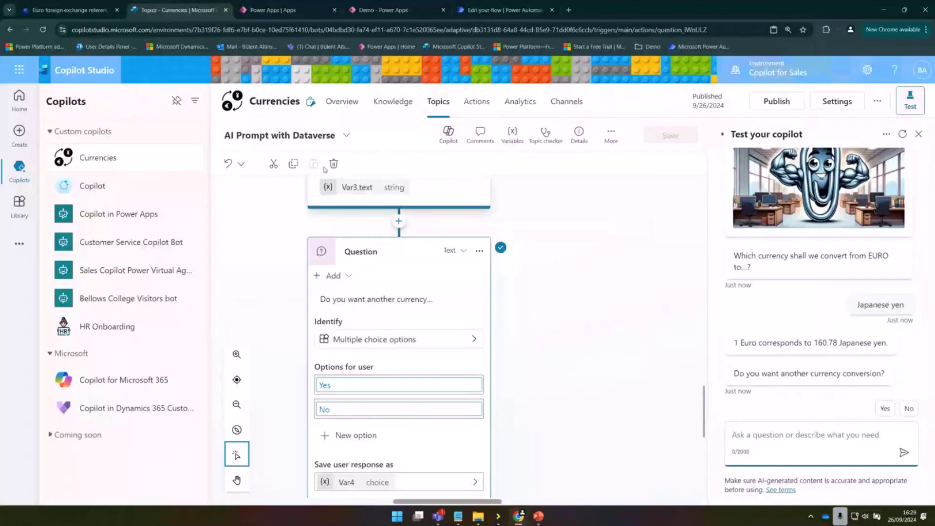
# Reload the Aloha Travels app and start its embedded currency copilot
pyautogui.click(382, 10)
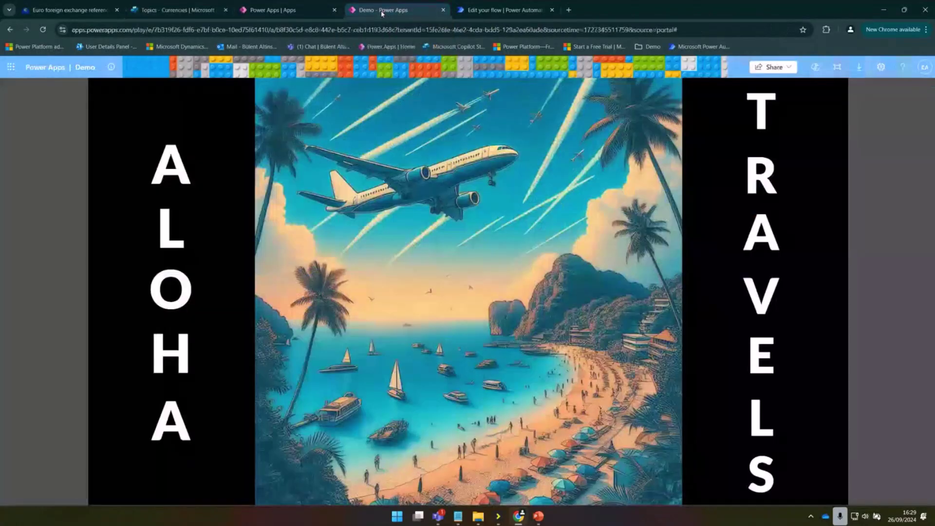
pyautogui.click(42, 30)
pyautogui.click(815, 67)
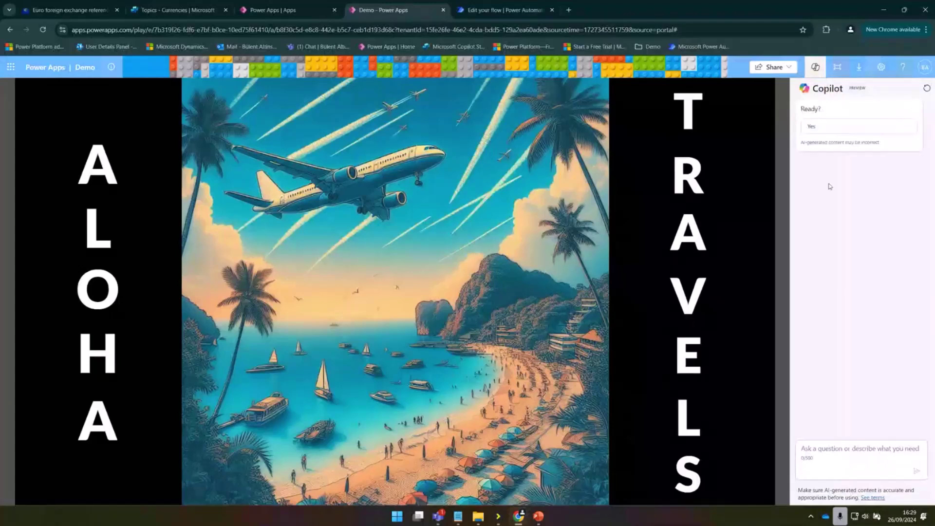
pyautogui.click(813, 128)
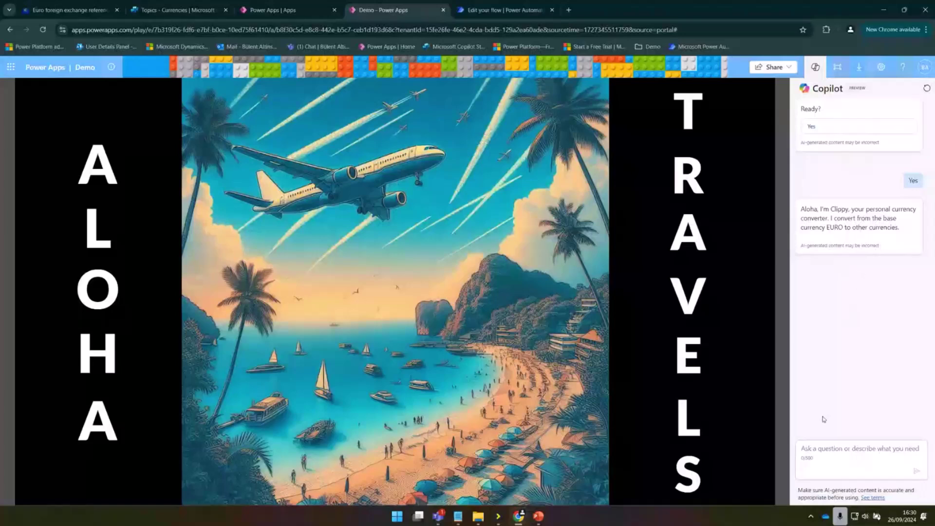
# Ask the copilot for the US dollar rate (1.1155), then send 'Prompt'
pyautogui.click(819, 450)
pyautogui.write('Can you')
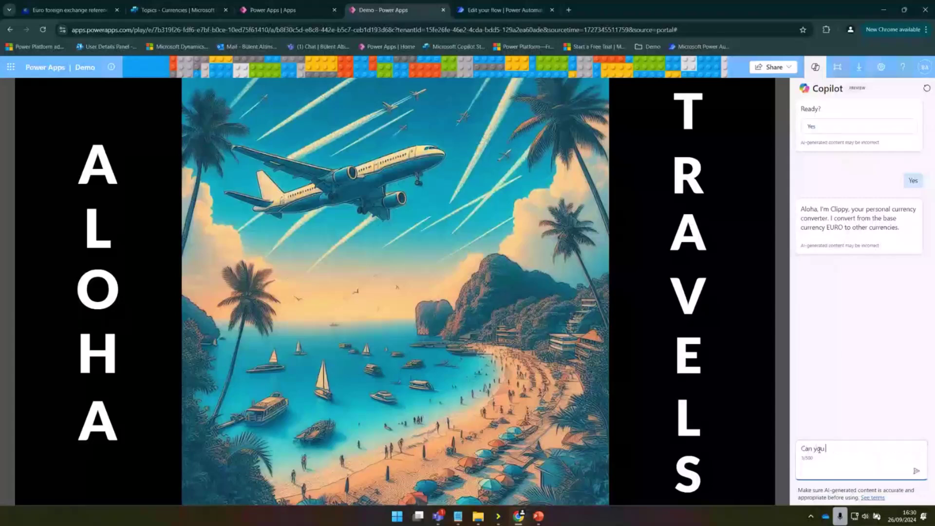
pyautogui.write(' tell me the rate for US dollar')
pyautogui.press('Return')
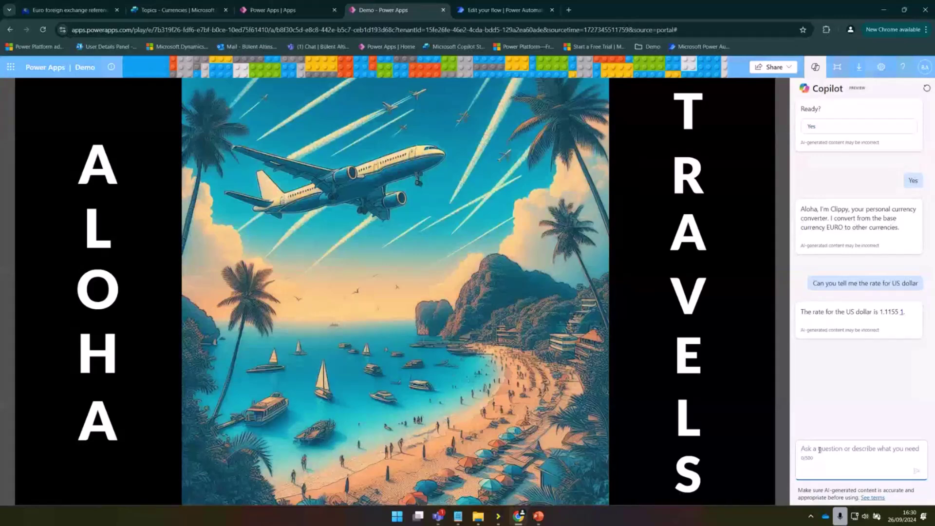
pyautogui.click(831, 449)
pyautogui.write('Prompt')
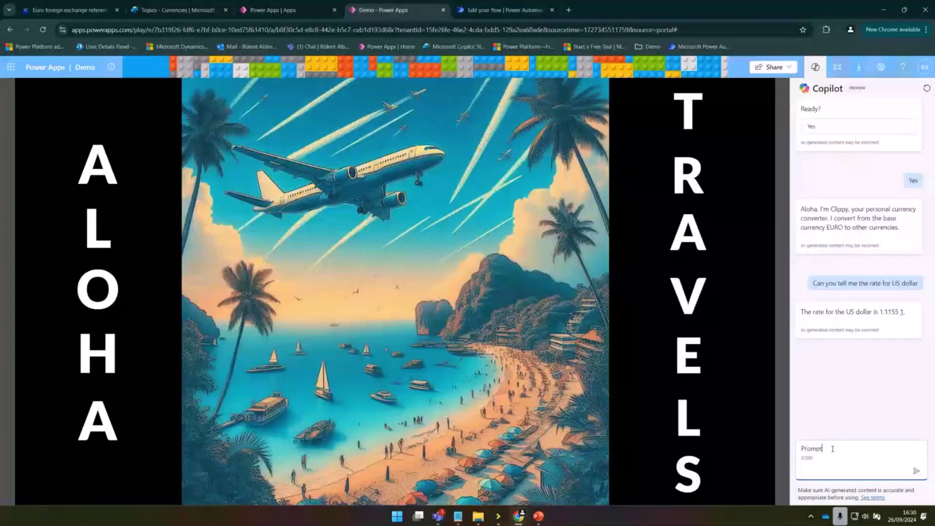
pyautogui.press('Return')
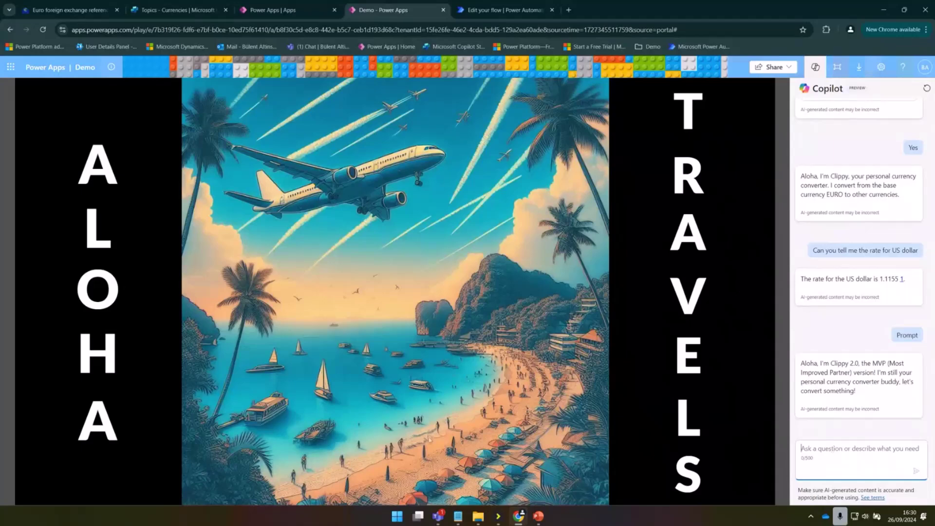
# Switch back to the PPC Call PowerPoint deck on slide 6 with Alt+Tab
pyautogui.hotkey('alt', 'Tab')
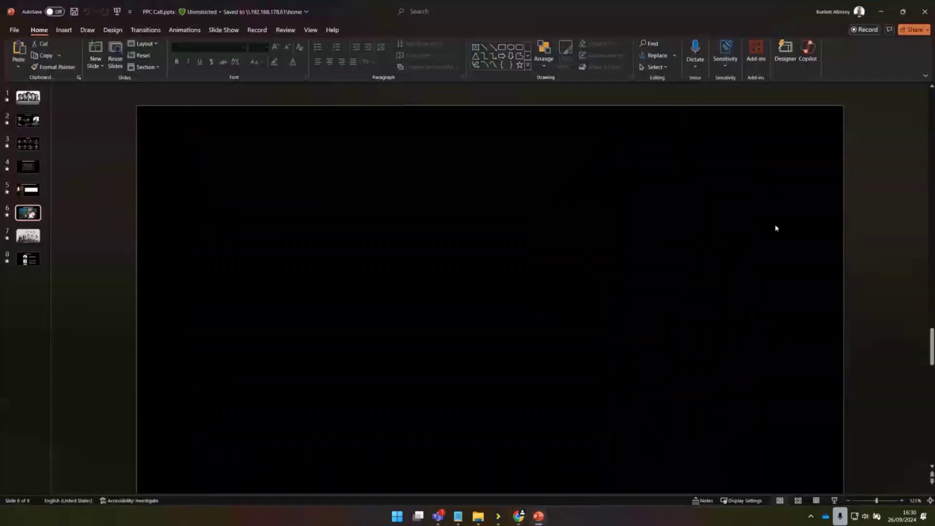